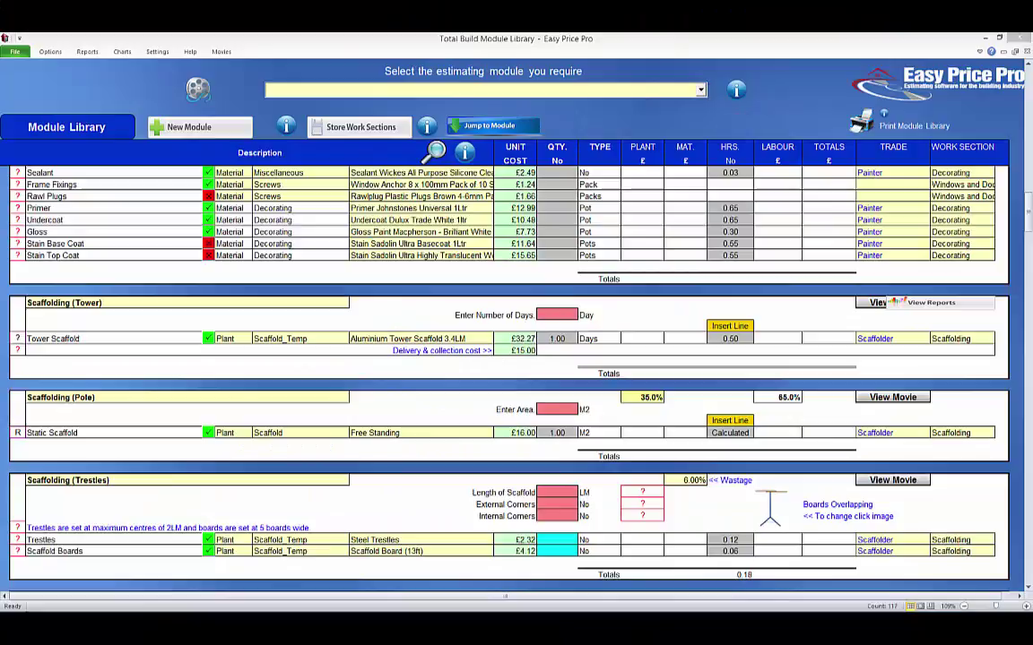
# Choose Window Board from the estimating module list to jump to that module.
pyautogui.click(700, 89)
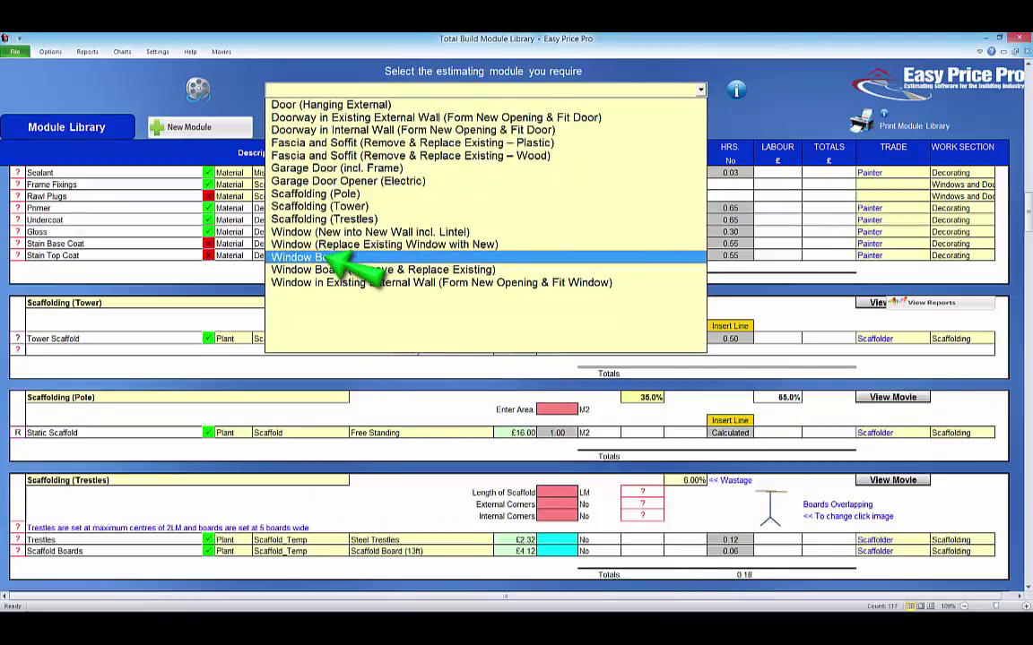
pyautogui.click(332, 255)
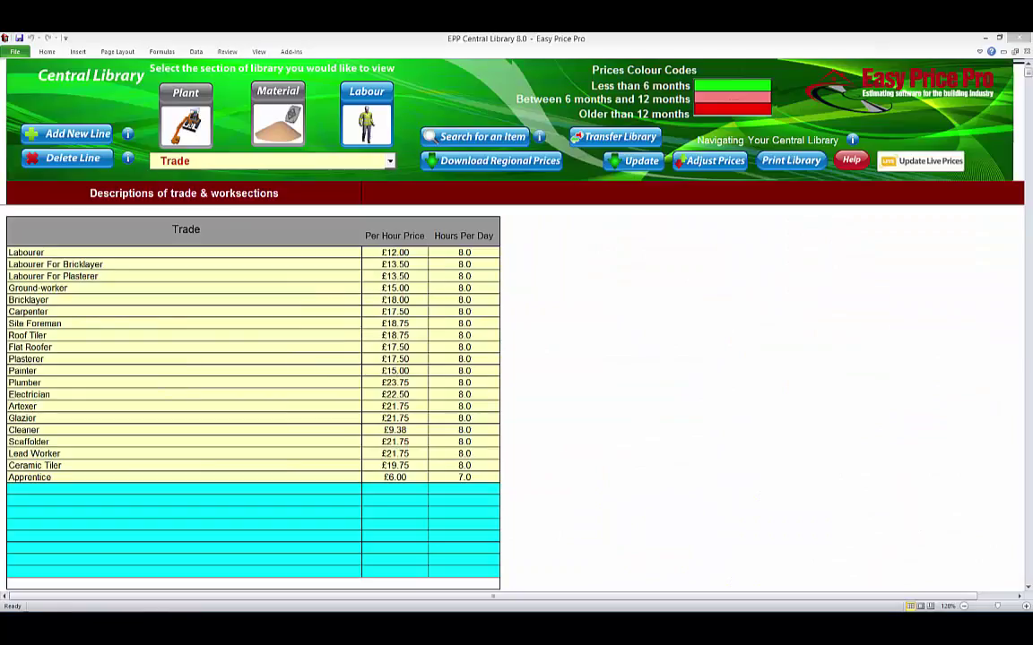
# Show the Central Library's Windows material price table under Material.
pyautogui.click(186, 116)
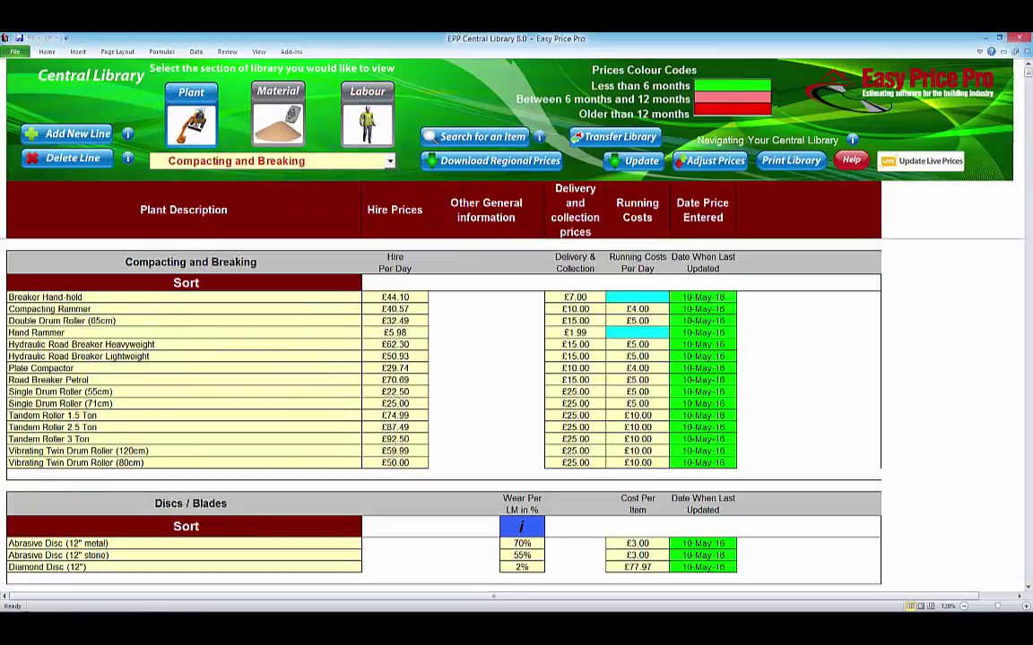
pyautogui.click(278, 116)
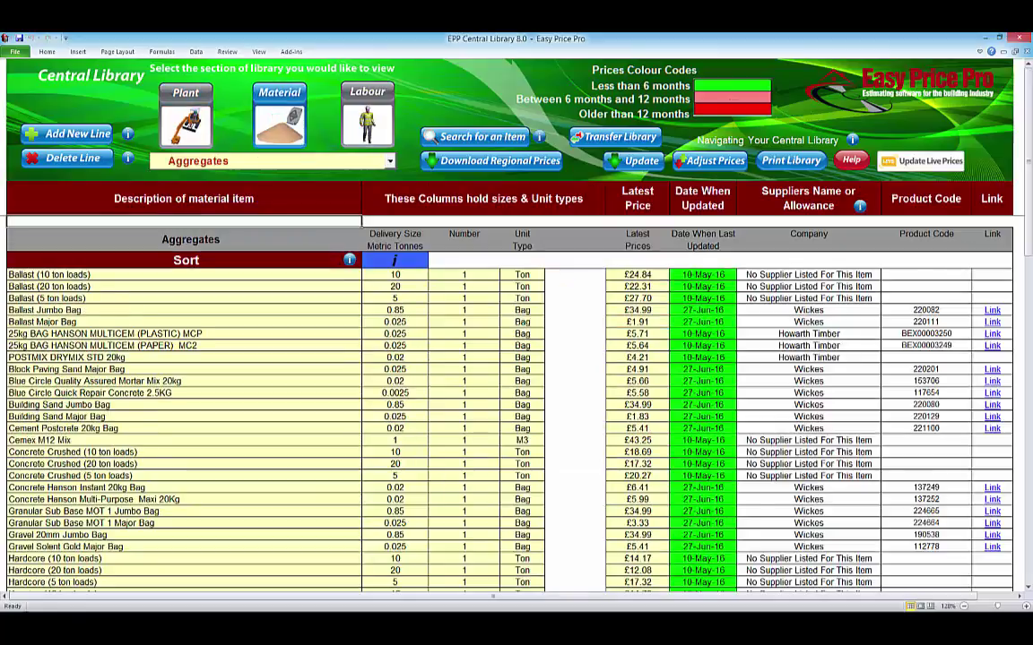
pyautogui.click(389, 161)
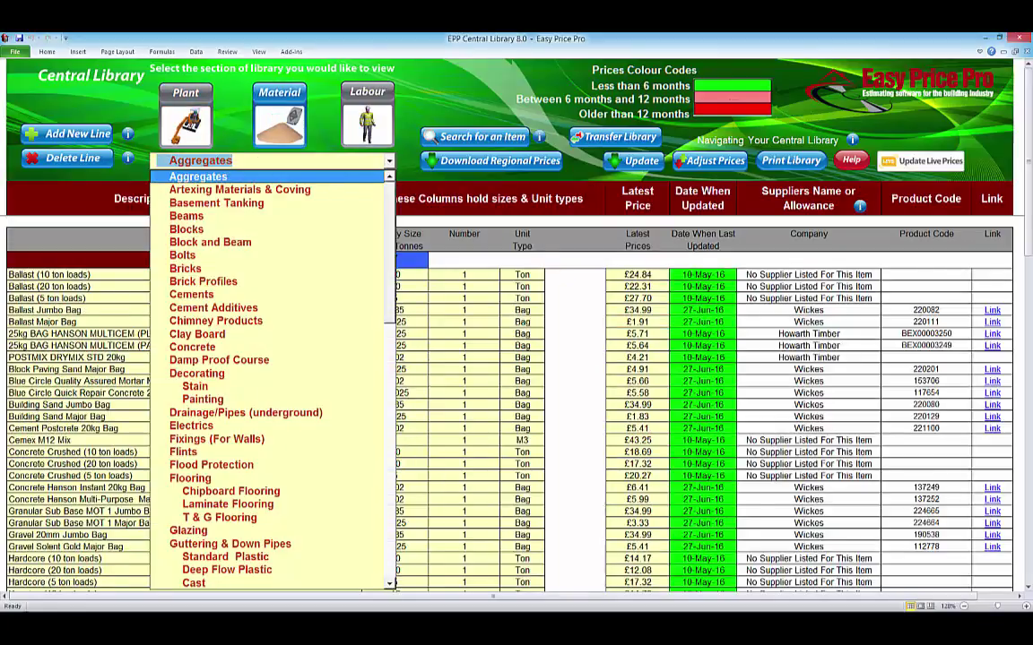
pyautogui.click(389, 584)
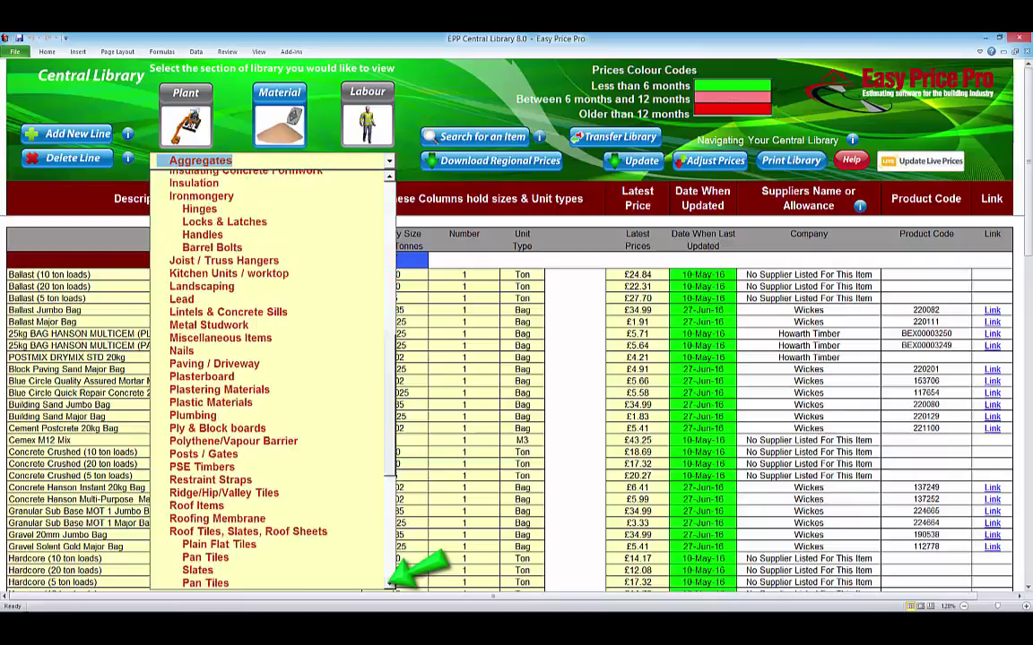
pyautogui.click(205, 505)
# Scroll the Windows prices and view a window's supplier product page.
pyautogui.scroll(-1, 1022, 587)
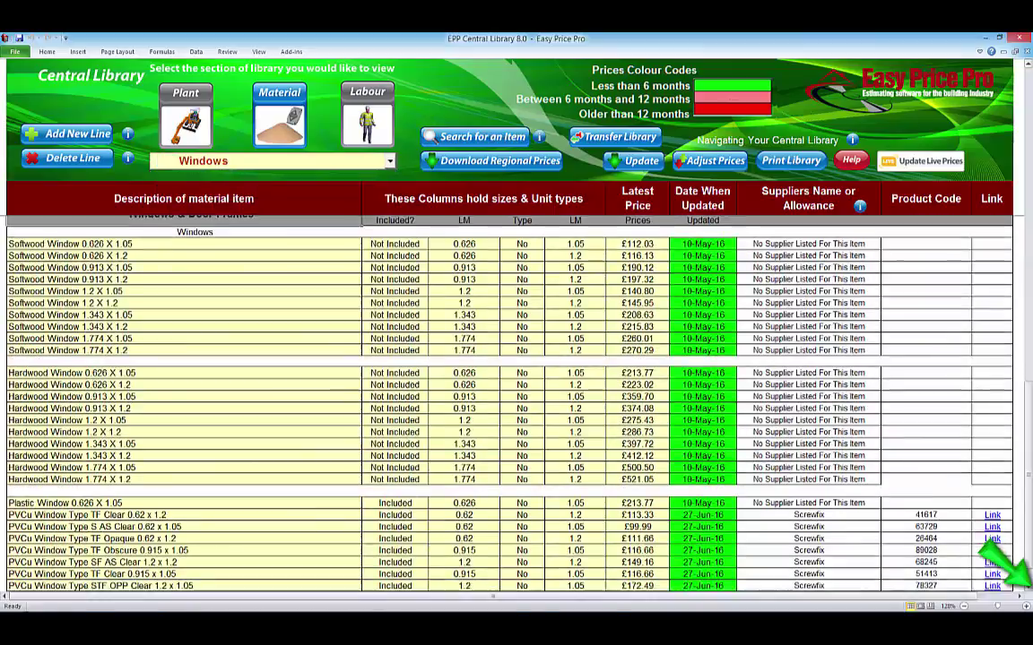
pyautogui.scroll(-1, 1022, 587)
pyautogui.scroll(-1, 1022, 587)
pyautogui.scroll(-1, 1022, 587)
pyautogui.click(991, 366)
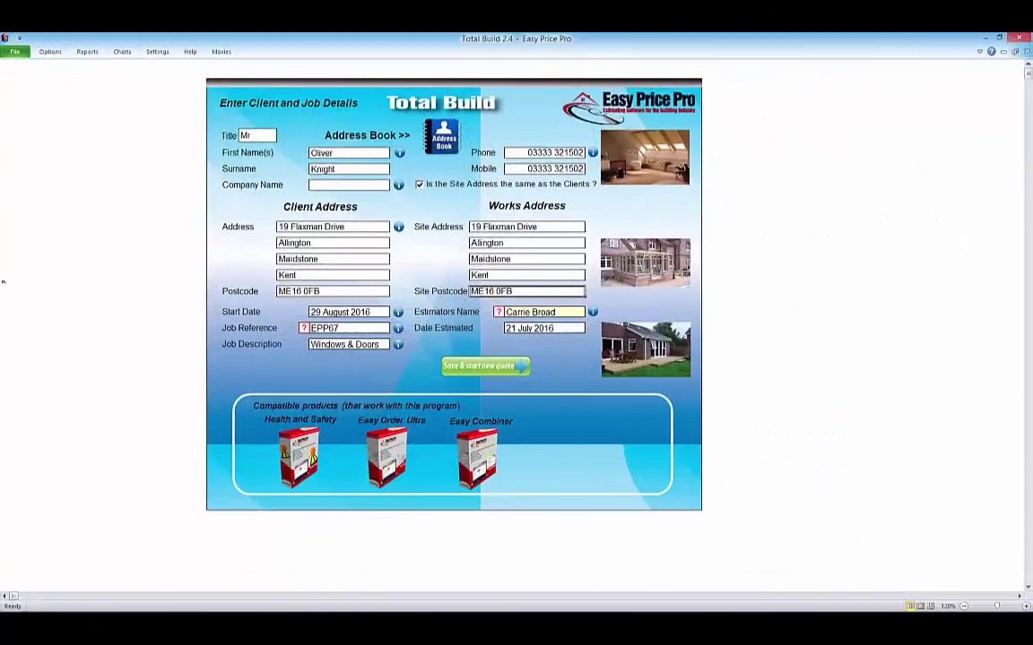
# Start a new quote using Option 2 Select Modules and save it to open the pricing sheet.
pyautogui.click(485, 365)
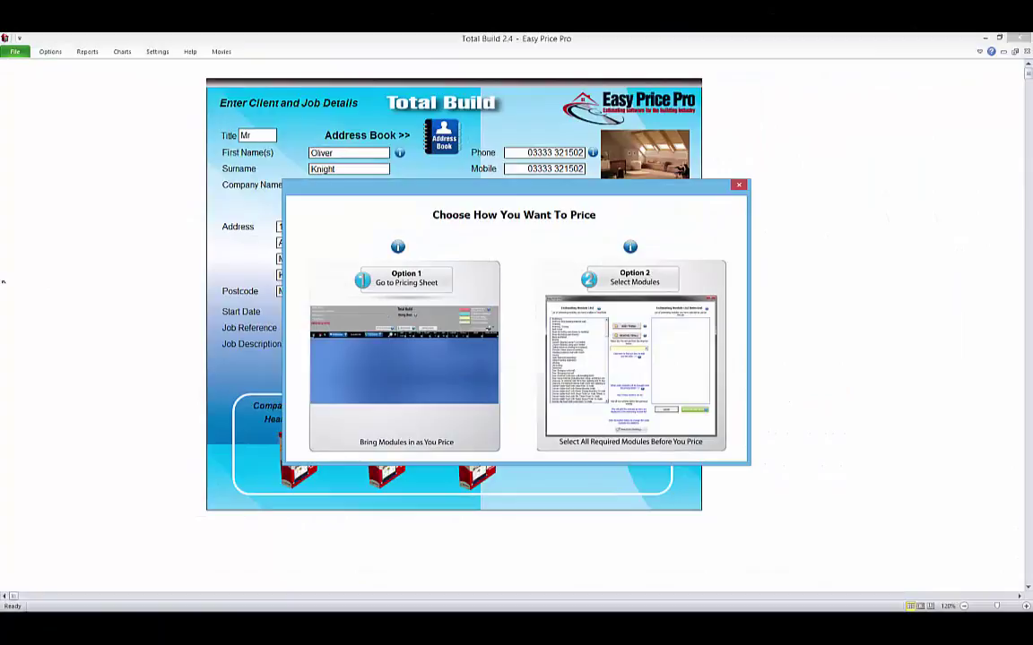
pyautogui.click(627, 277)
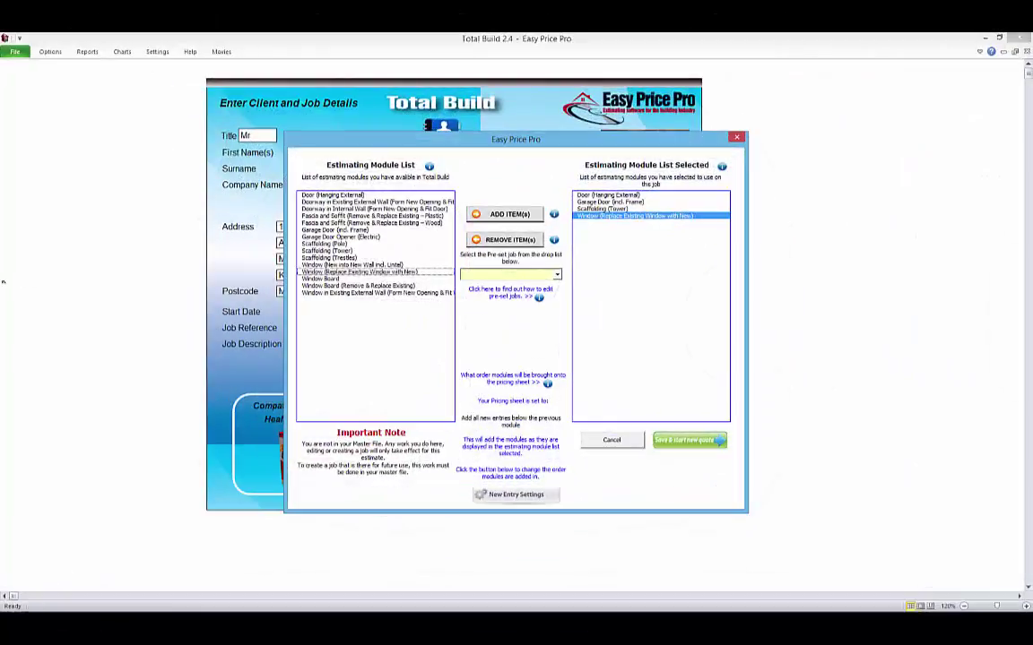
pyautogui.click(689, 440)
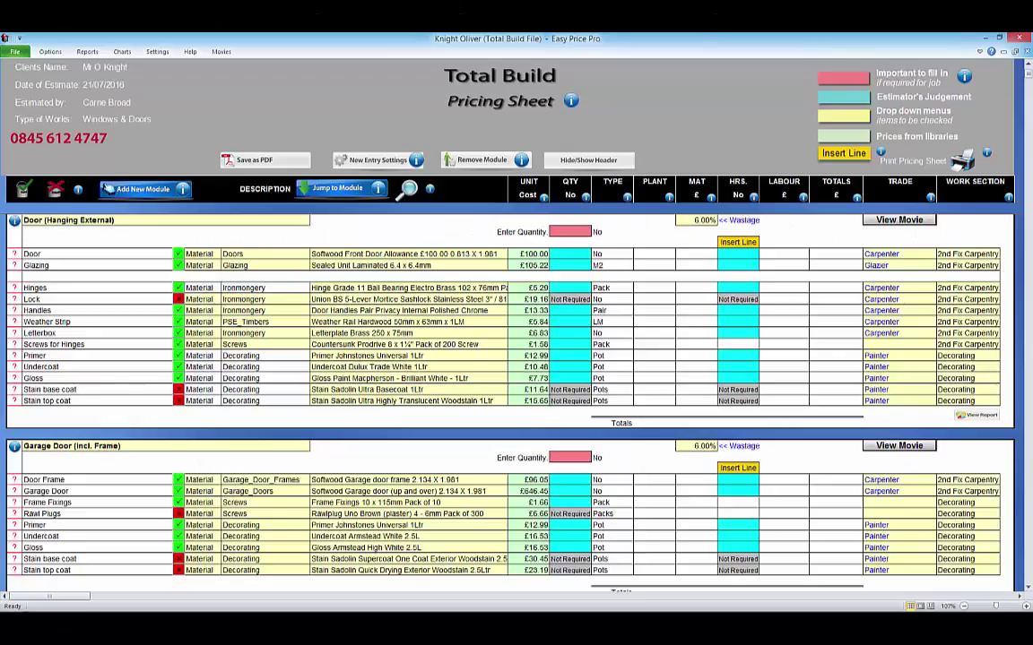
pyautogui.scroll(-2, 511, 403)
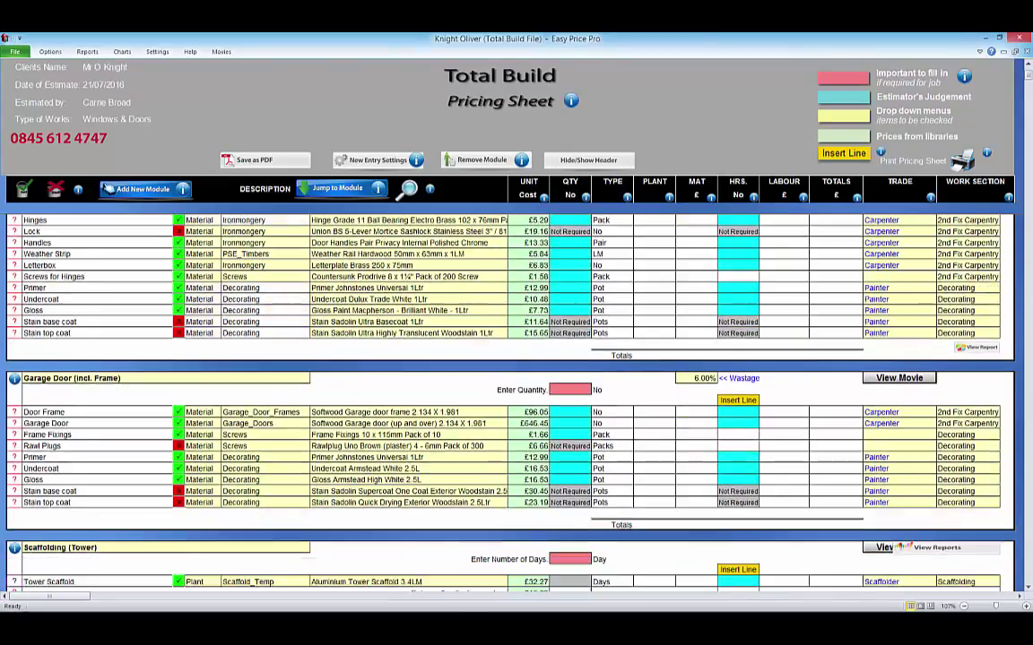
pyautogui.scroll(-1, 511, 403)
pyautogui.scroll(-4, 511, 403)
pyautogui.scroll(-1, 511, 403)
pyautogui.scroll(-2, 511, 404)
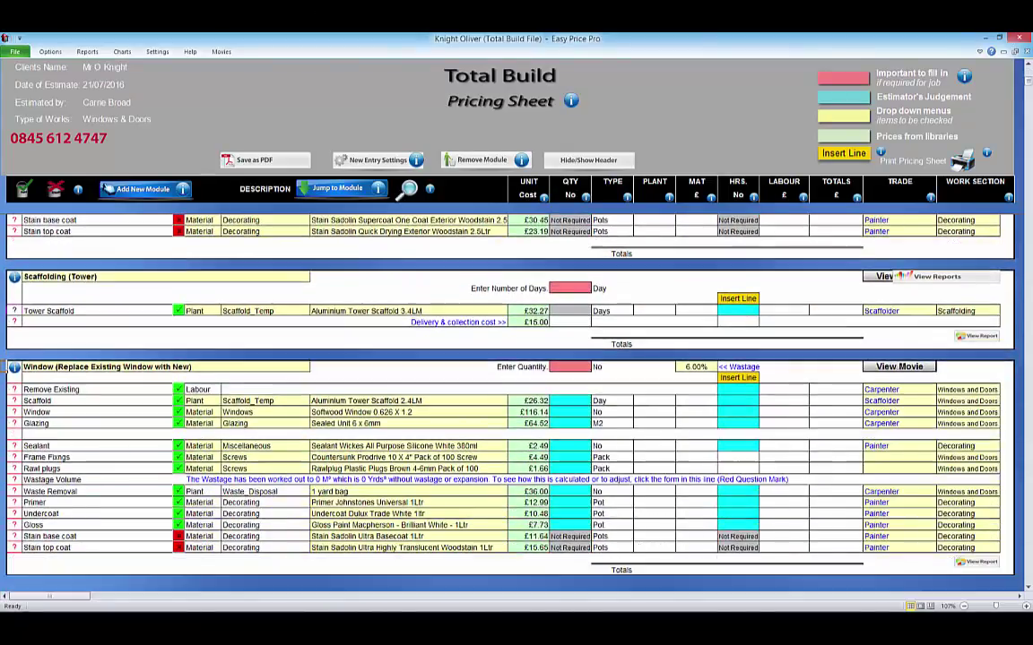
pyautogui.scroll(2, 511, 404)
pyautogui.scroll(2, 511, 404)
pyautogui.scroll(2, 511, 404)
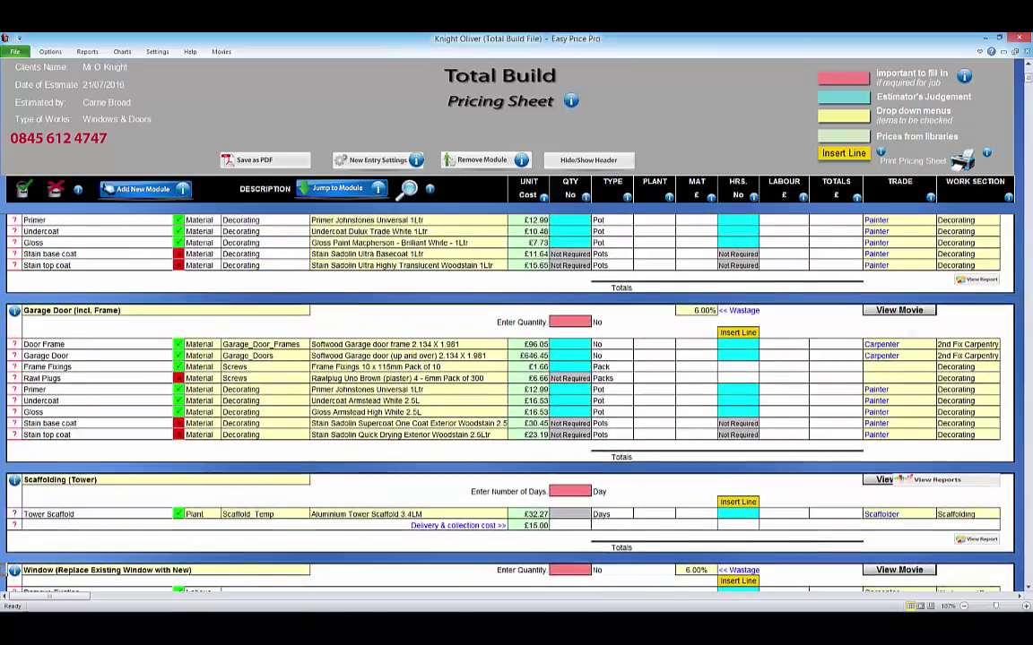
pyautogui.scroll(1, 511, 403)
pyautogui.scroll(1, 511, 403)
pyautogui.scroll(1, 511, 404)
pyautogui.scroll(1, 511, 403)
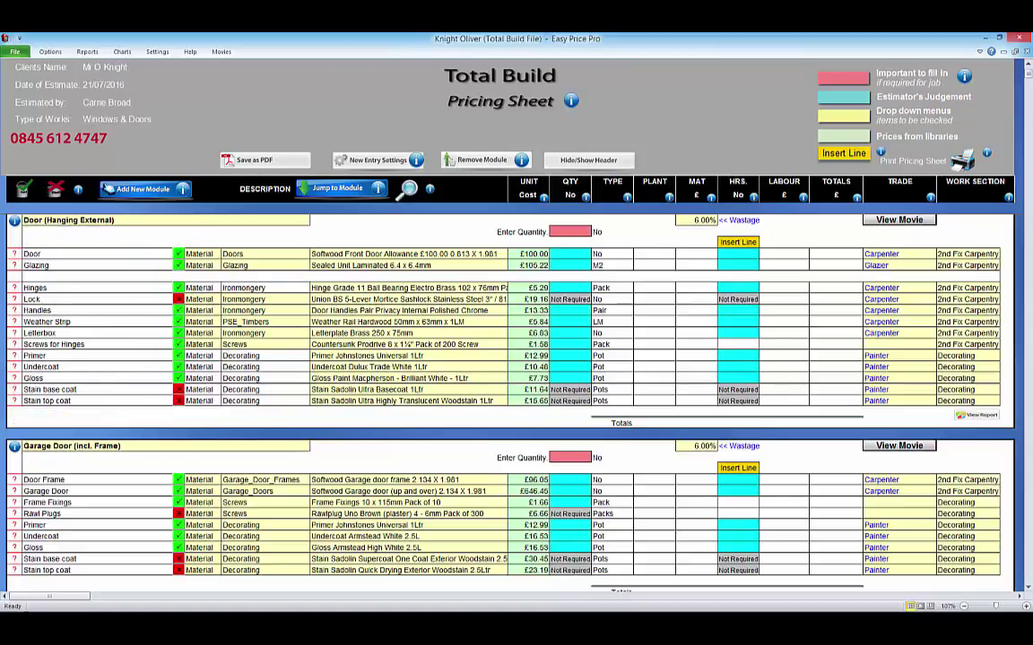
# Price one door using the Hardwood Front Door Allowance.
pyautogui.write('1')
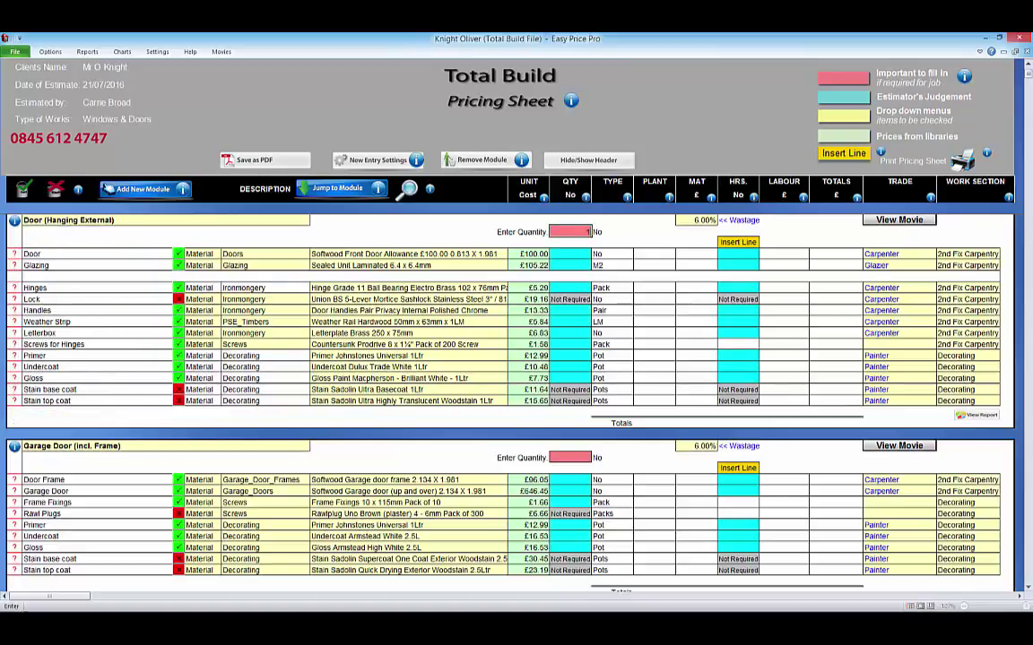
pyautogui.press('Return')
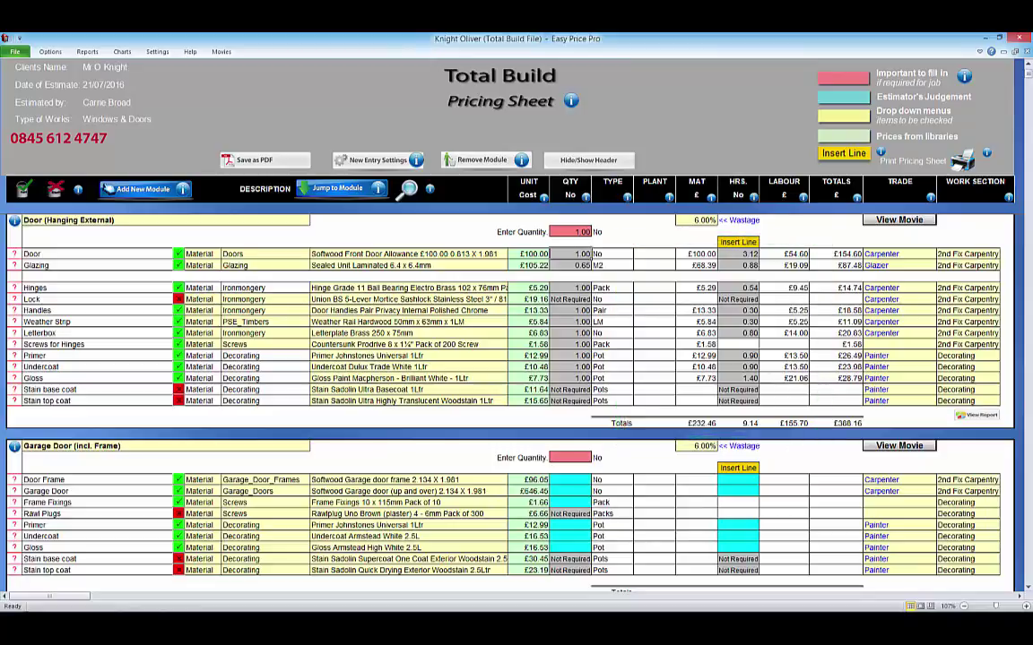
pyautogui.click(512, 254)
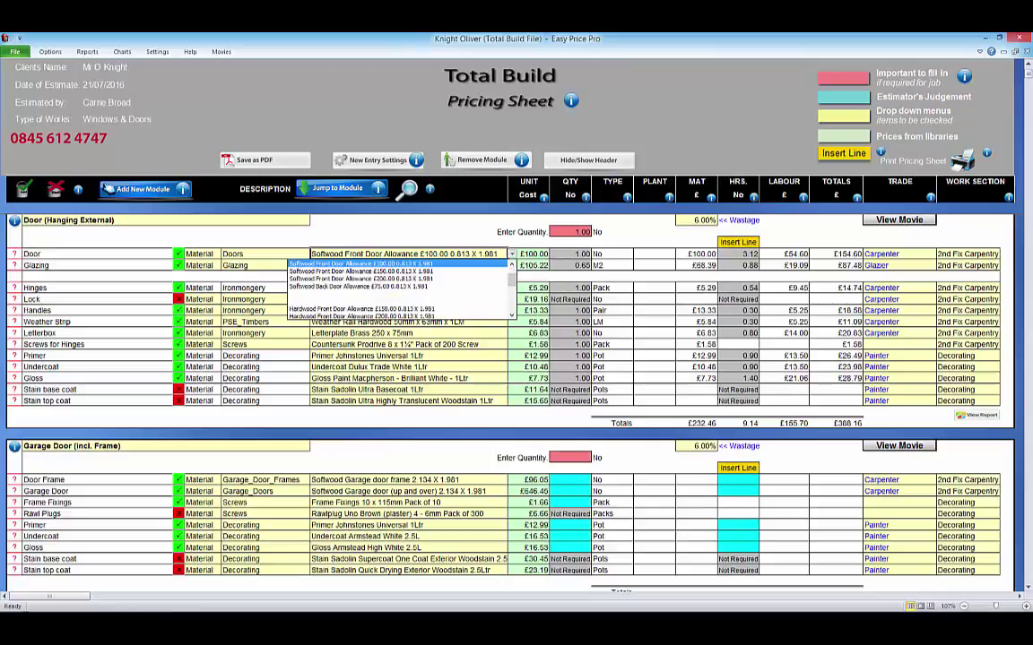
pyautogui.click(359, 308)
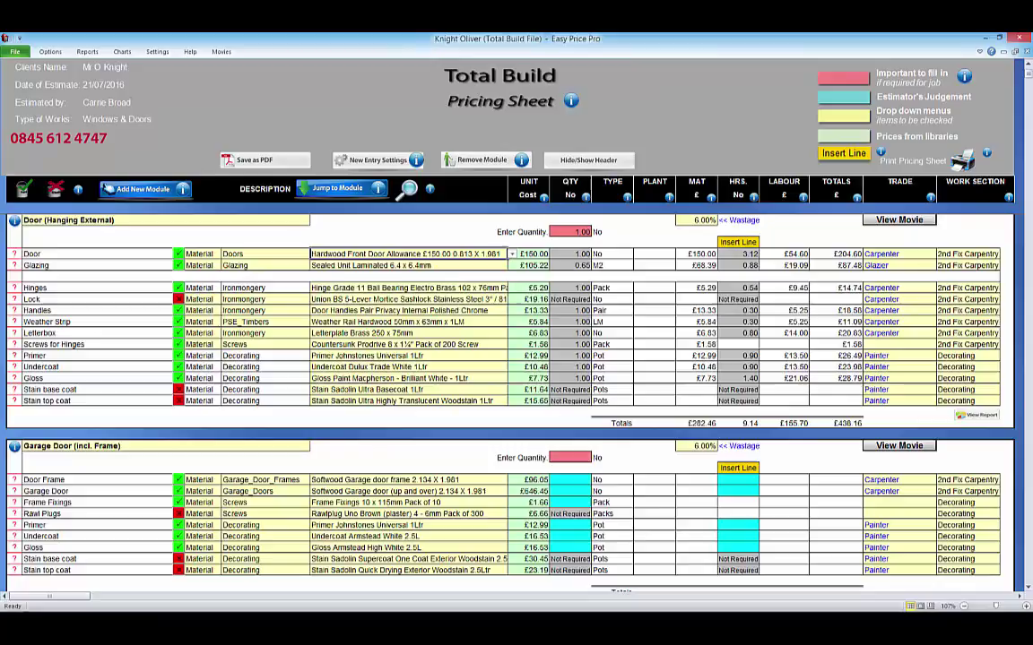
# Set four hinges per door and include the Lock line.
pyautogui.click(13, 288)
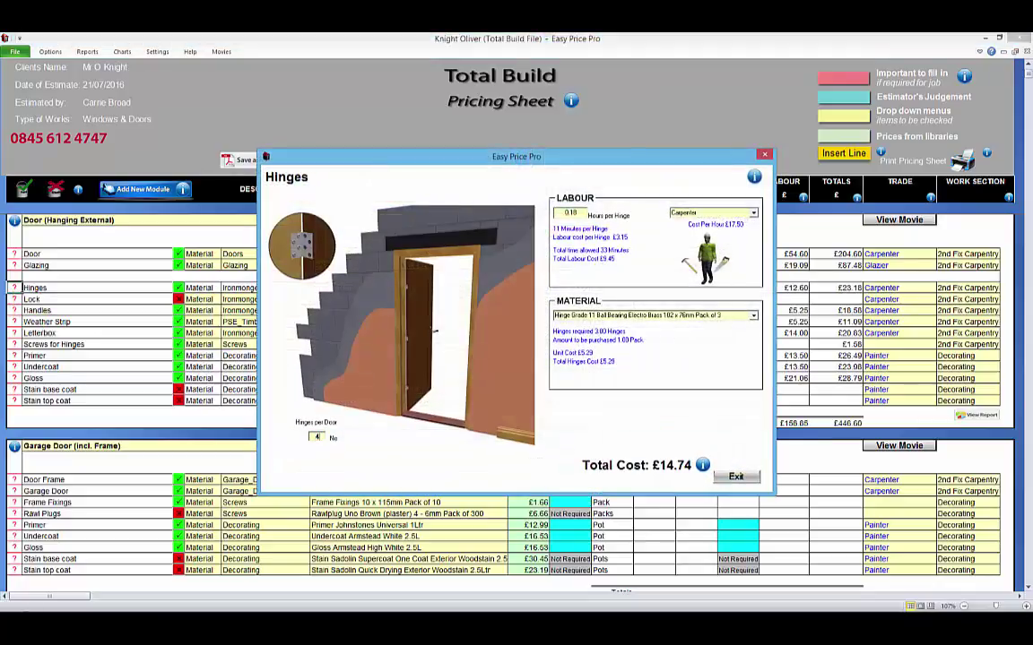
pyautogui.write('4')
pyautogui.click(735, 476)
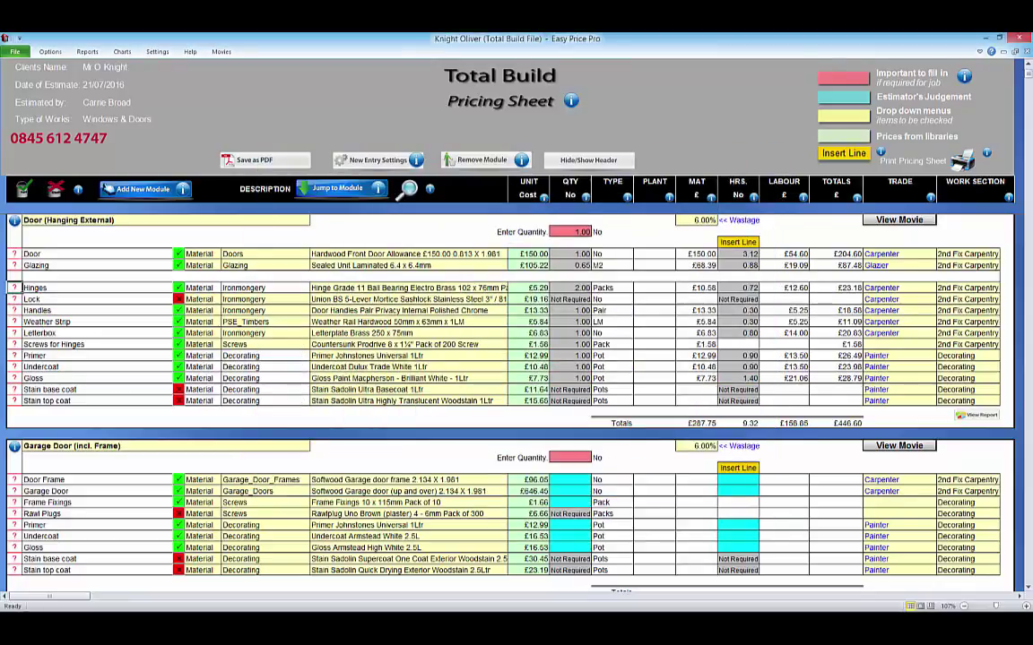
pyautogui.press('Down')
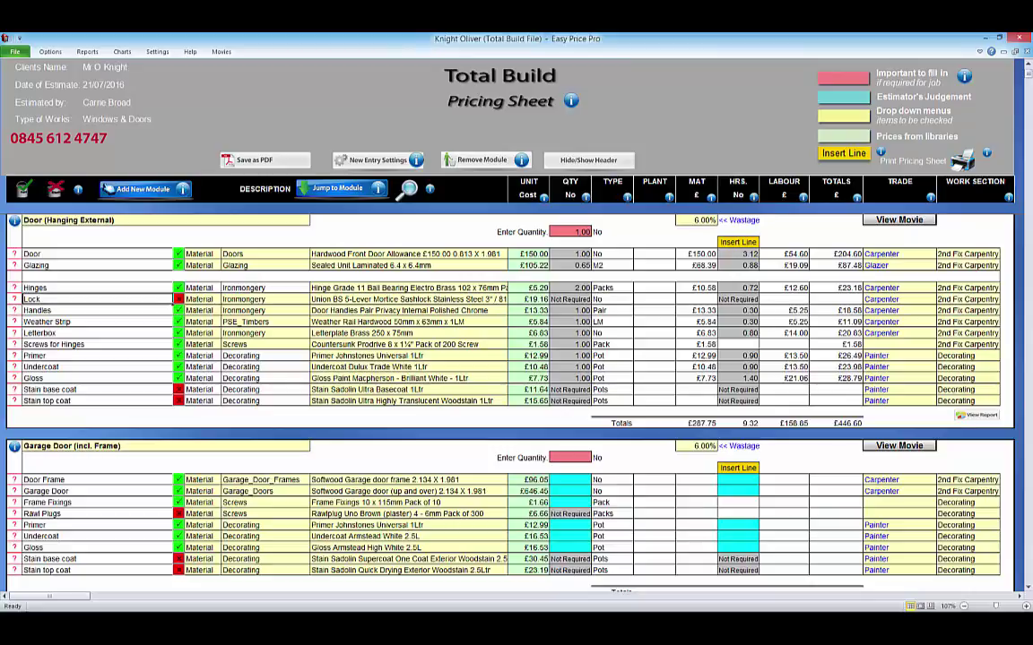
pyautogui.click(178, 299)
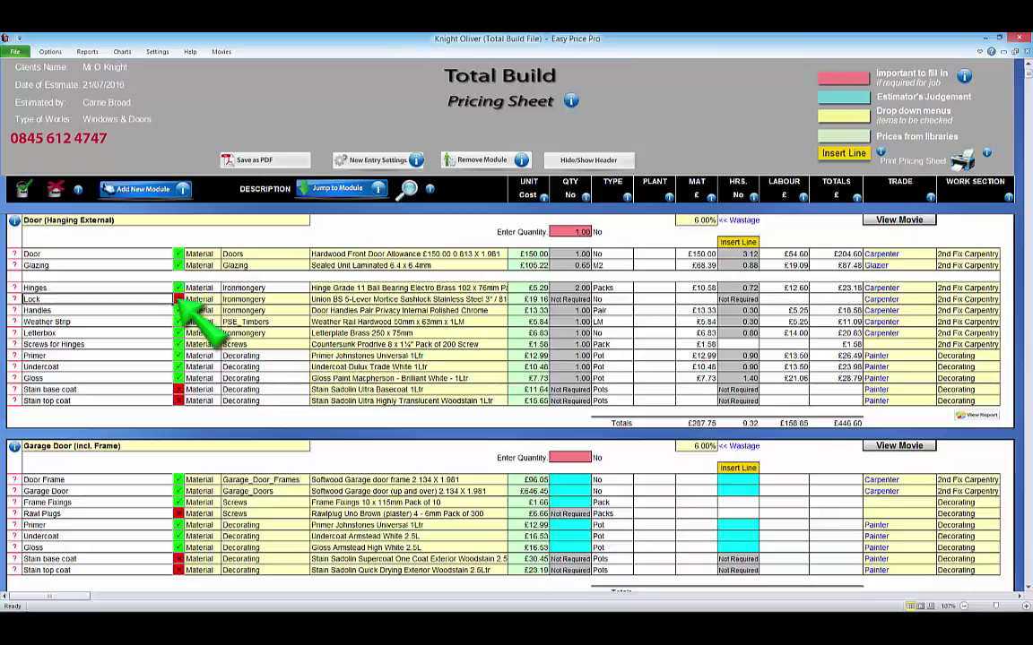
# Price one garage door with hardwood frame and hardwood up-and-over door.
pyautogui.scroll(-2, 901, 445)
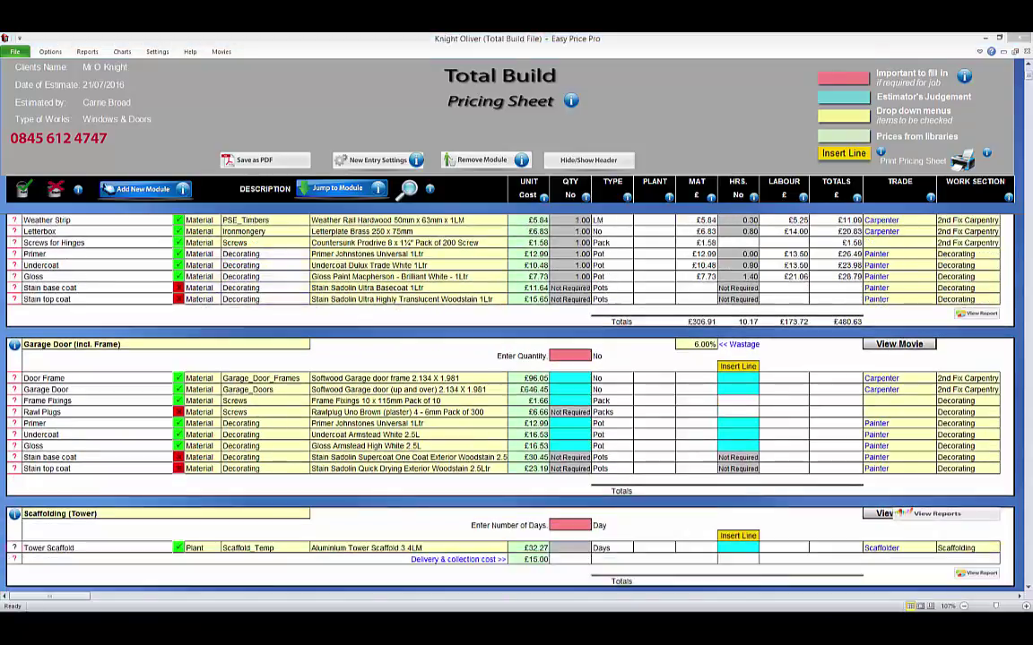
pyautogui.scroll(-2, 901, 446)
pyautogui.scroll(-1, 901, 445)
pyautogui.write('1')
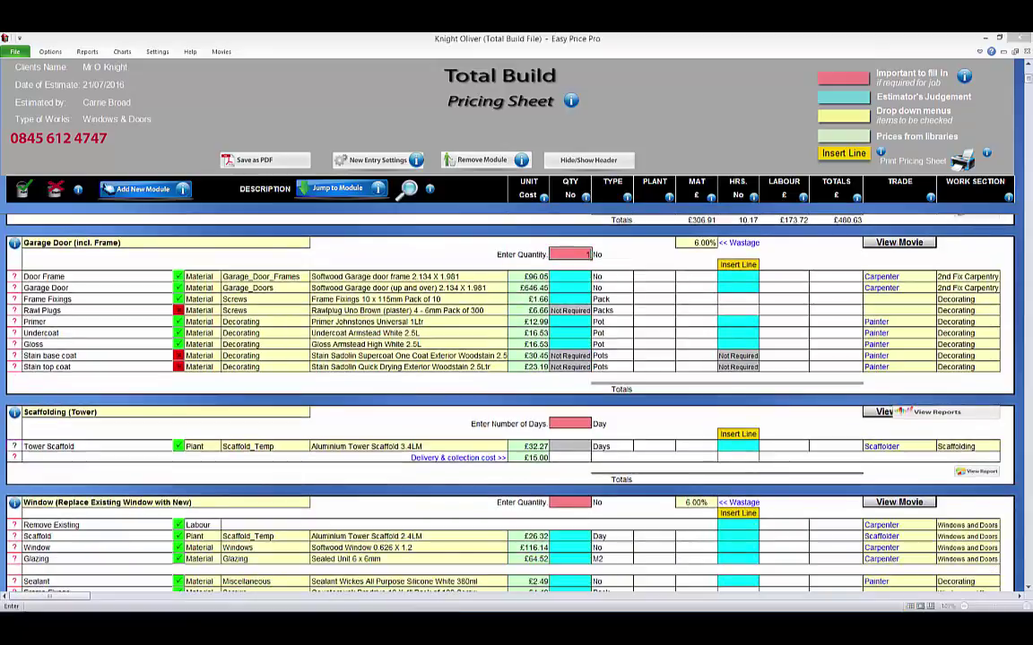
pyautogui.press('Return')
pyautogui.click(408, 276)
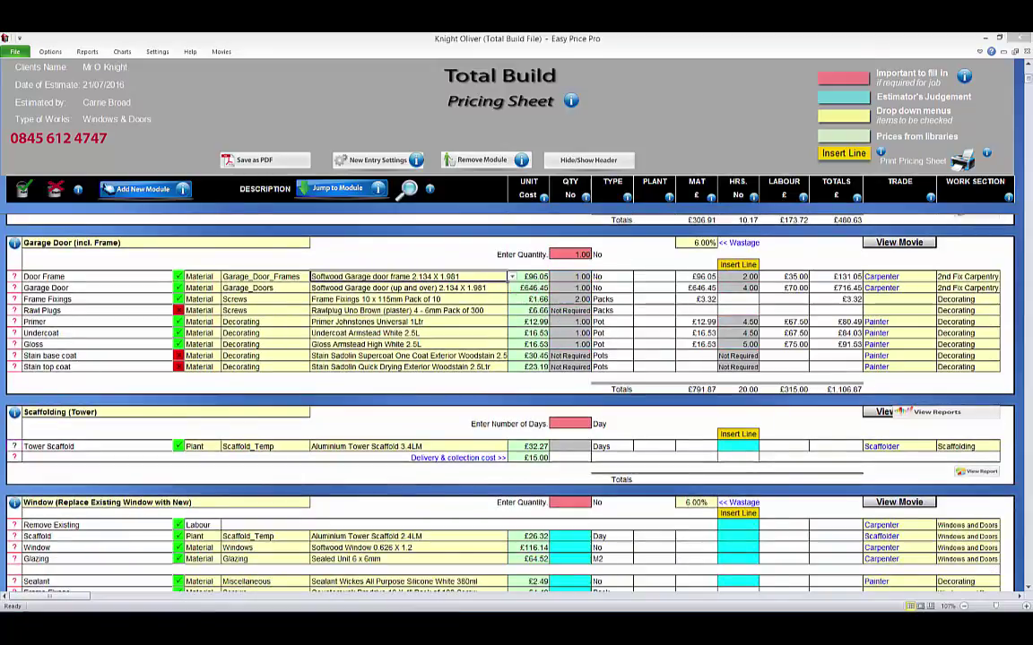
pyautogui.click(512, 277)
pyautogui.click(345, 315)
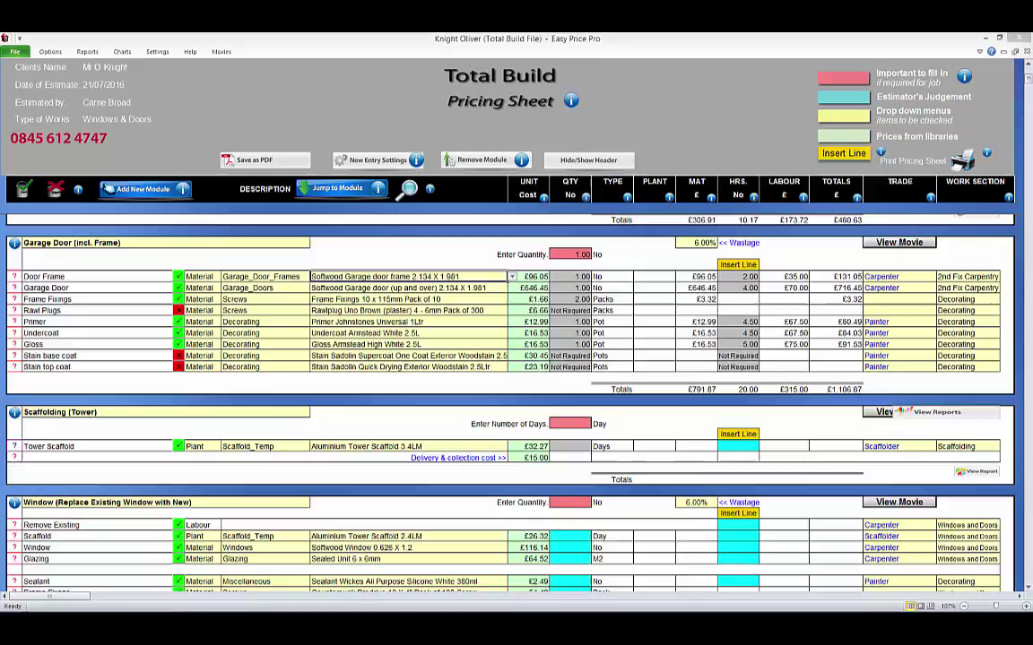
pyautogui.click(408, 288)
pyautogui.click(512, 288)
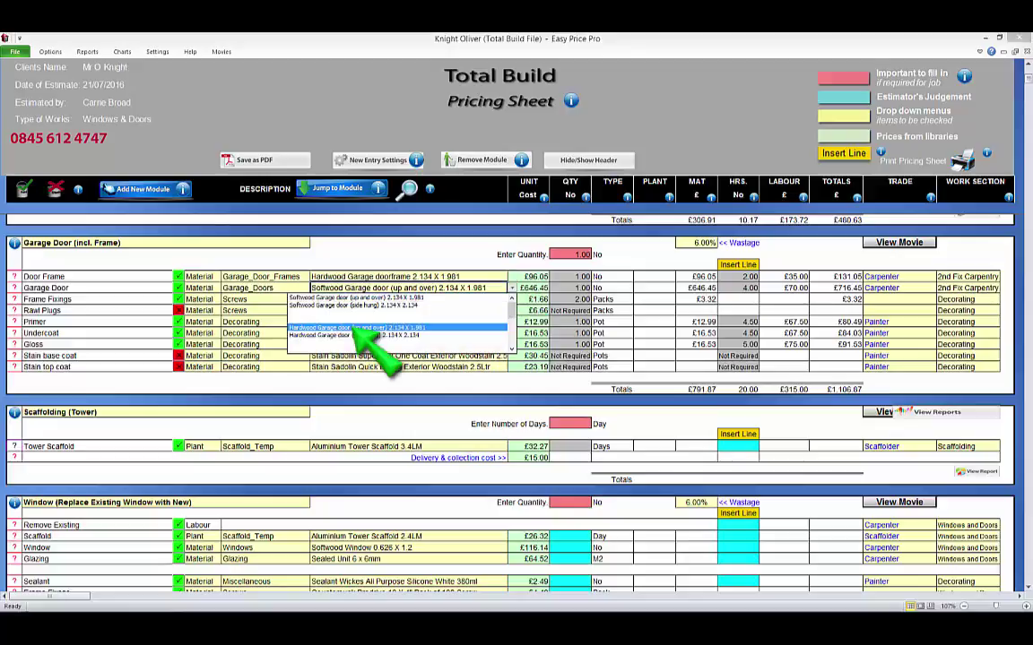
pyautogui.click(377, 328)
# Enter 4 days of tower scaffolding.
pyautogui.scroll(-1, 511, 376)
pyautogui.scroll(-1, 587, 356)
pyautogui.write('4')
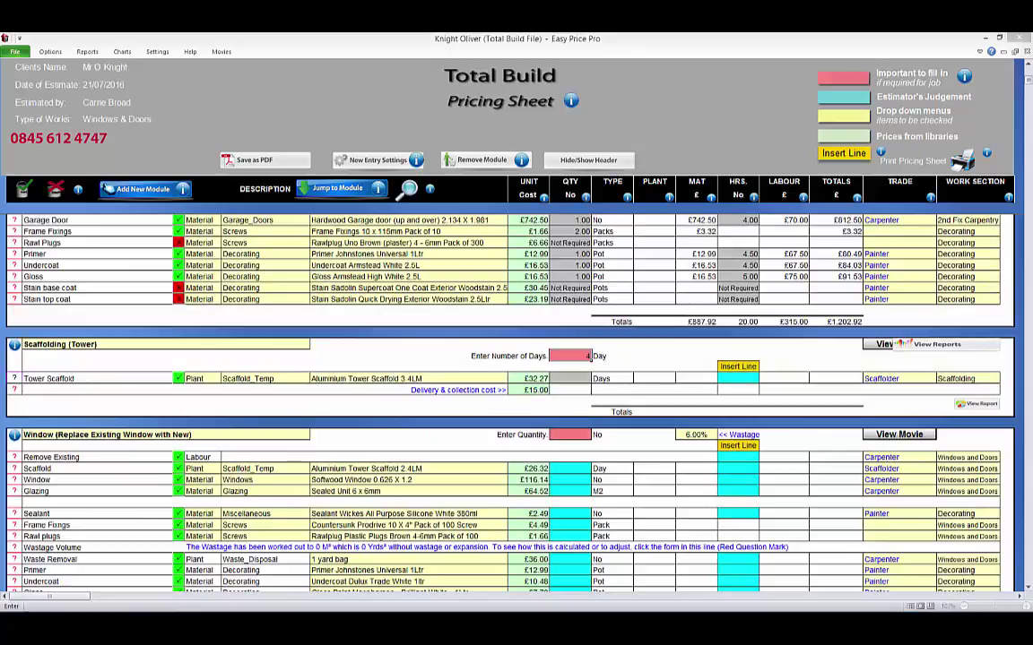
pyautogui.press('Return')
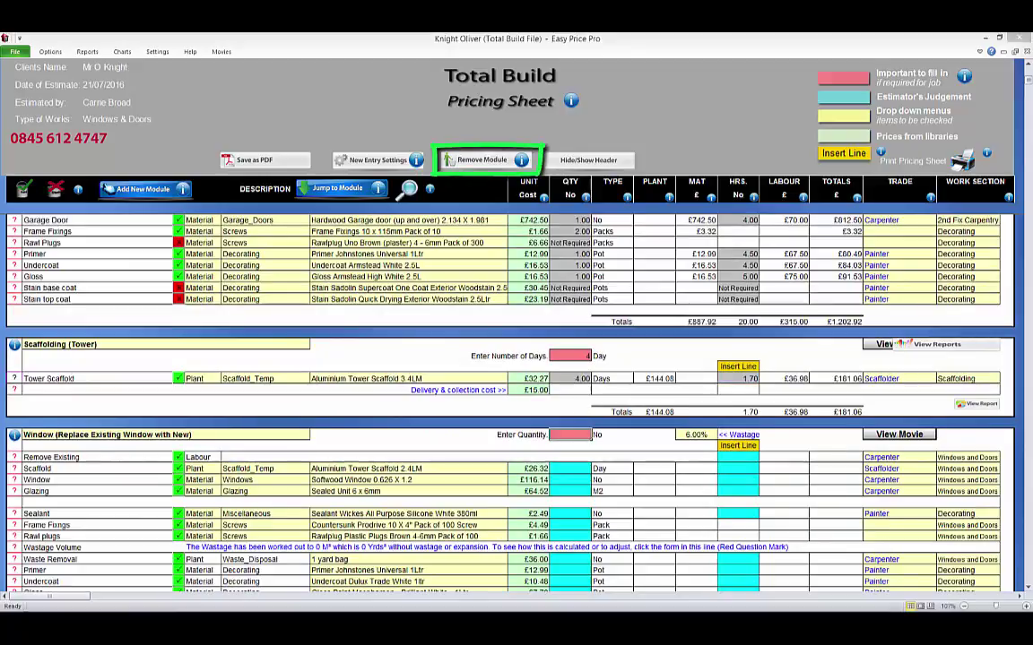
# Price four windows as Hardwood Window 1.343 X 1.2.
pyautogui.scroll(-2, 509, 403)
pyautogui.scroll(-1, 509, 377)
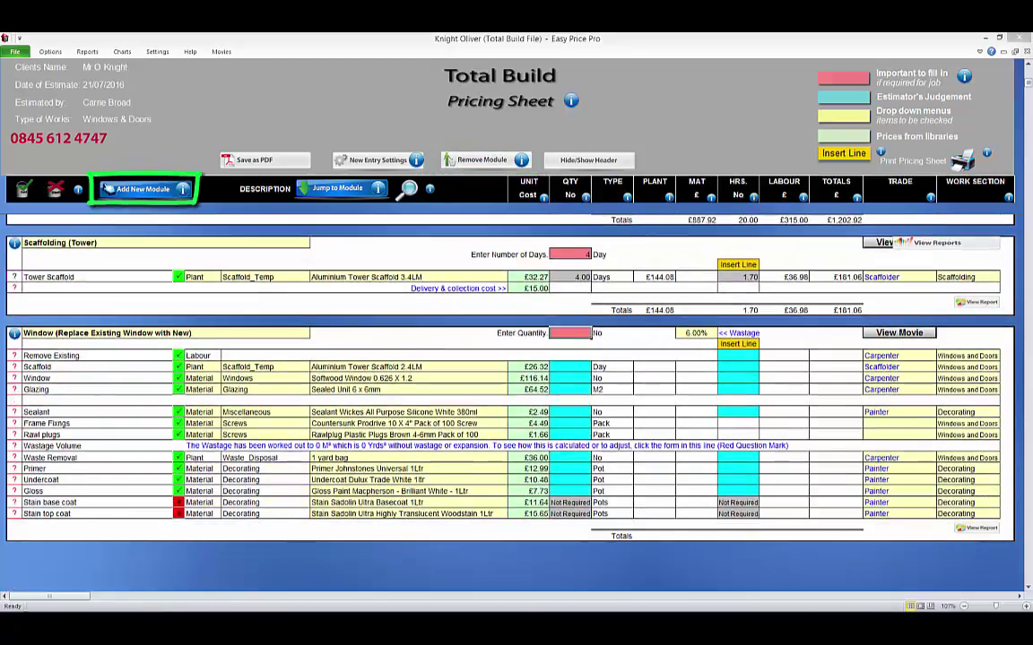
pyautogui.write('4')
pyautogui.press('Return')
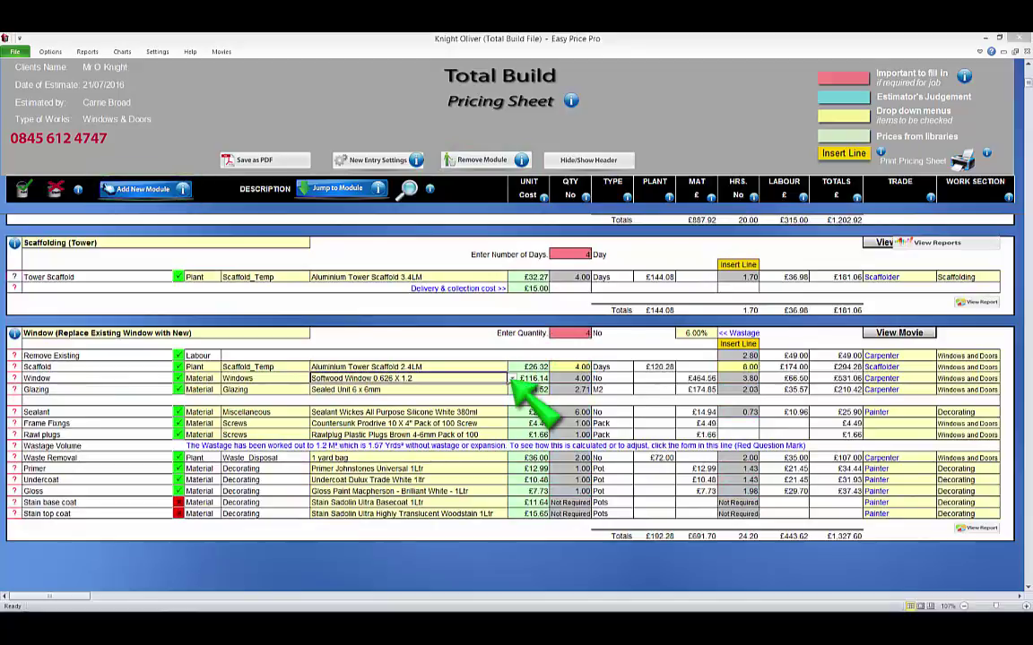
pyautogui.click(511, 379)
pyautogui.click(368, 416)
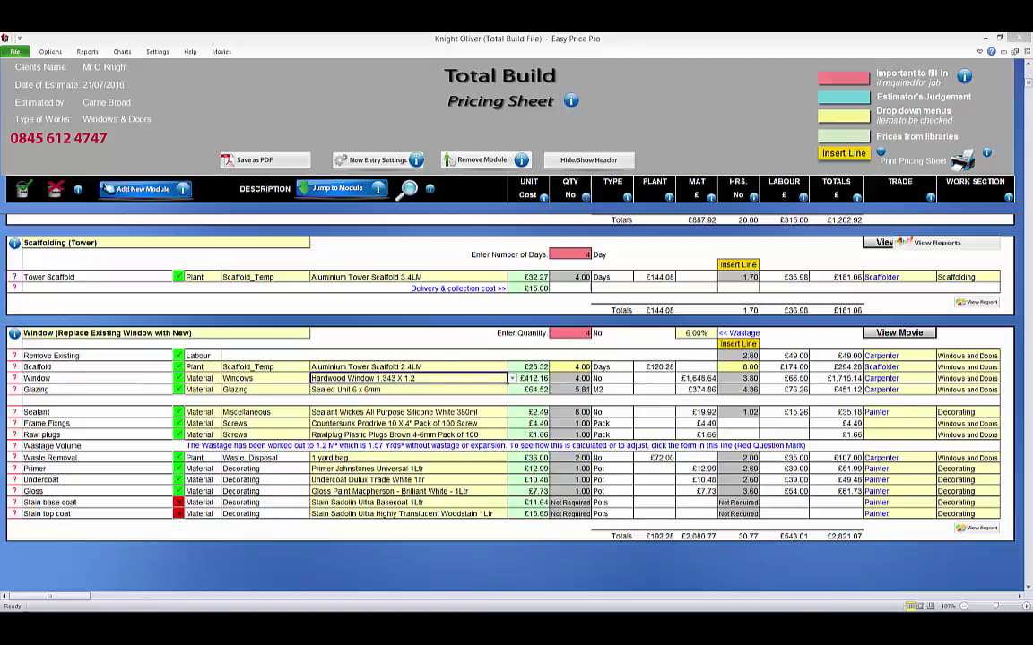
# Open the Summary report and switch it to its totals view.
pyautogui.click(87, 51)
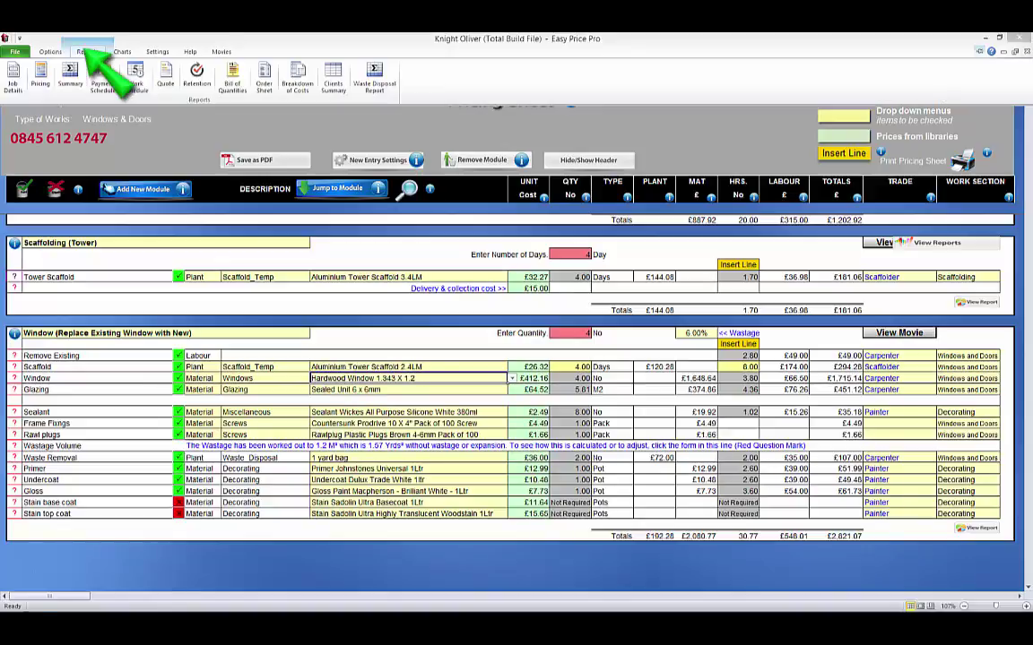
pyautogui.click(64, 70)
pyautogui.click(297, 120)
pyautogui.write('0')
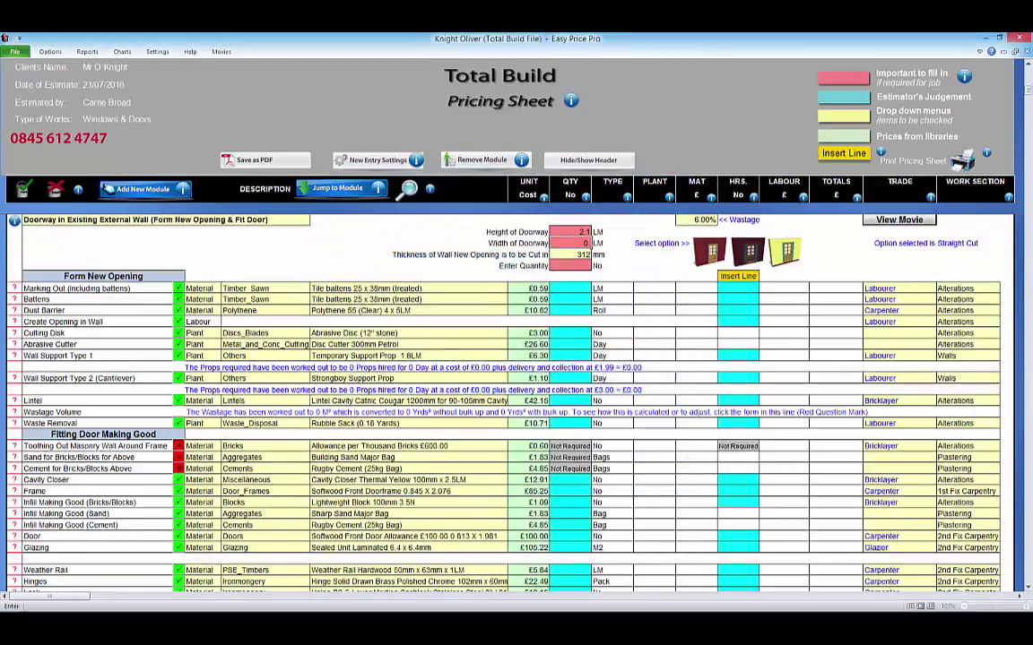
# Enter doorway width 0.9 and quantity 1.
pyautogui.write('.9')
pyautogui.press('Return')
pyautogui.write('1')
pyautogui.press('Return')
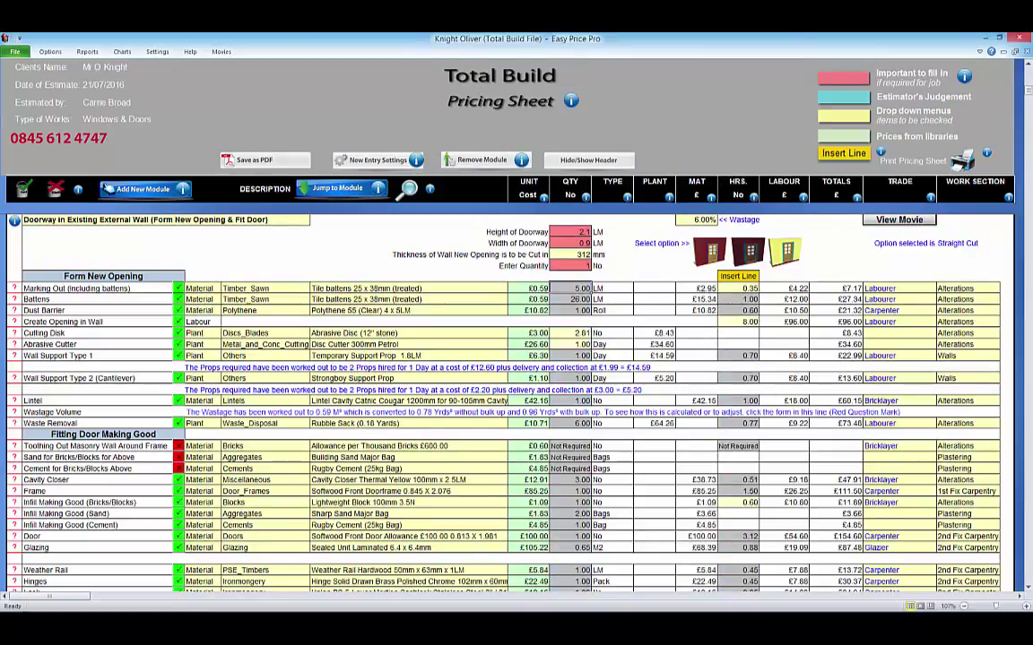
# Choose Hardwood Back Doorframe and the hardwood back door allowance.
pyautogui.scroll(-1, 502, 376)
pyautogui.scroll(-1, 502, 377)
pyautogui.scroll(-1, 502, 377)
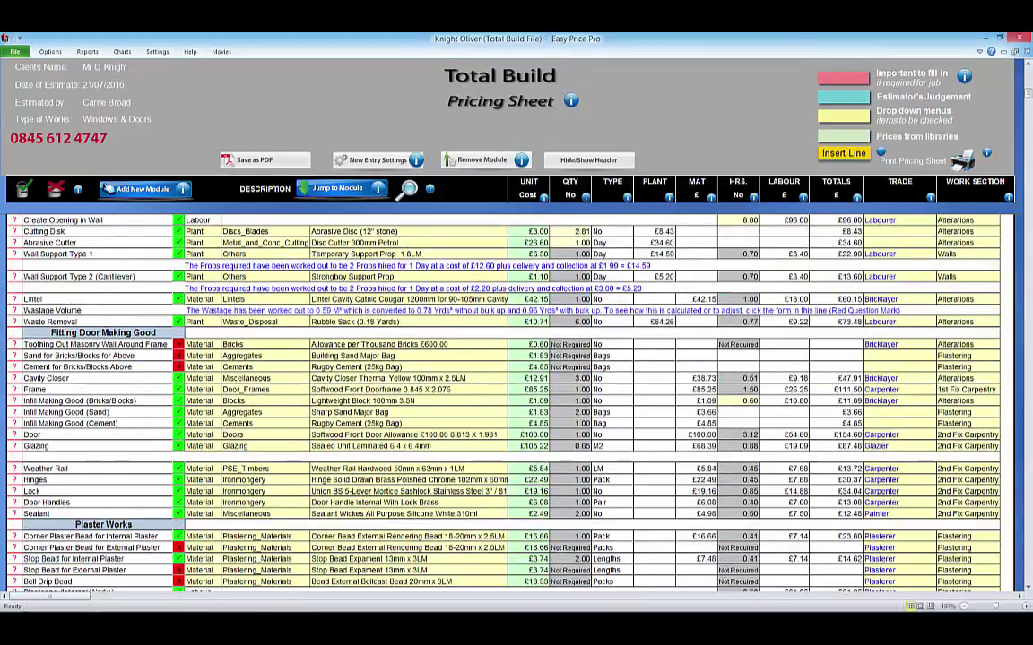
pyautogui.scroll(-1, 404, 376)
pyautogui.click(404, 356)
pyautogui.click(512, 356)
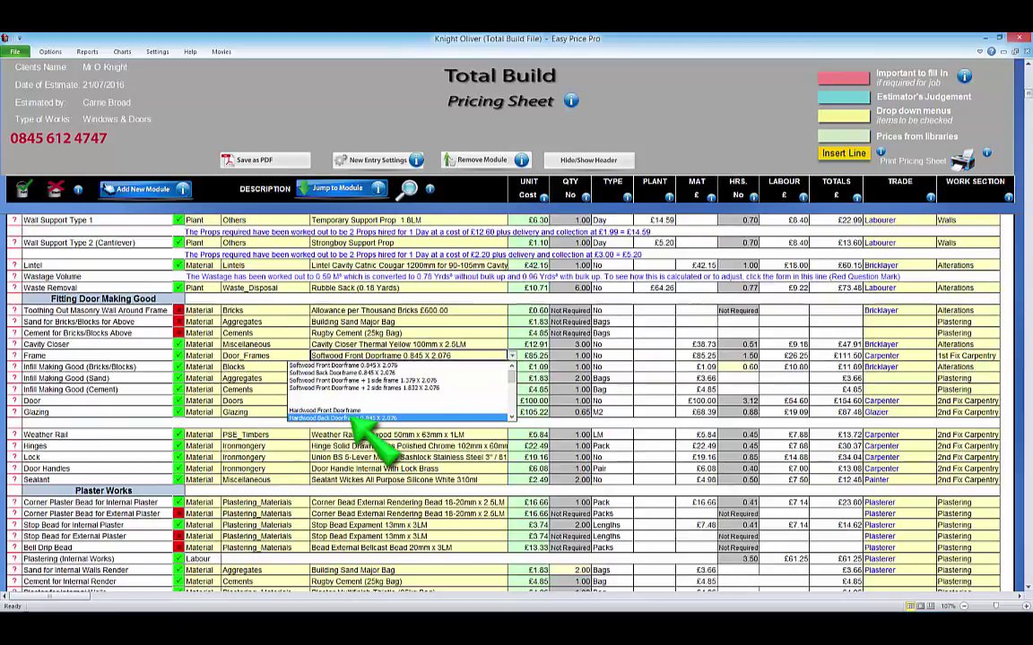
pyautogui.click(358, 418)
pyautogui.click(512, 400)
pyautogui.click(511, 461)
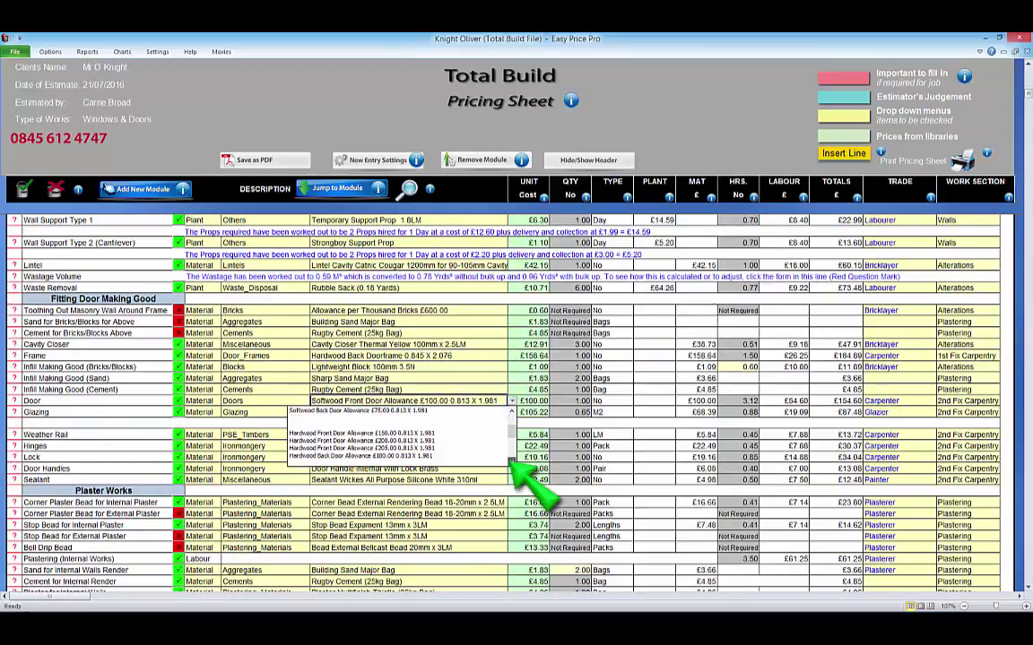
pyautogui.click(390, 456)
# Set the door handles to satin chrome lock handles.
pyautogui.click(13, 468)
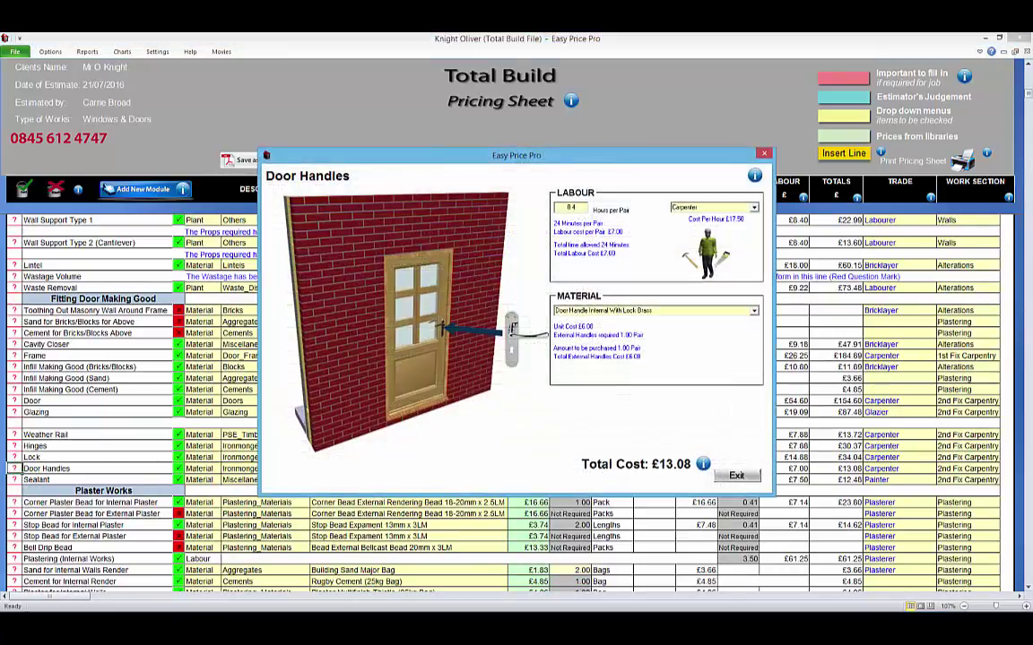
pyautogui.click(754, 310)
pyautogui.click(618, 327)
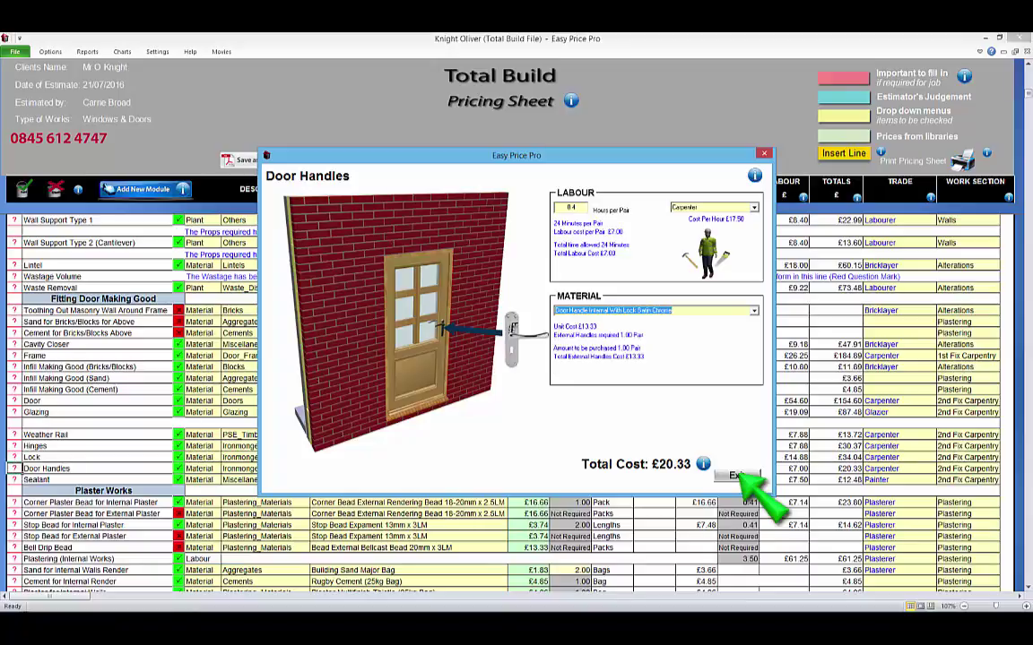
pyautogui.click(740, 476)
pyautogui.scroll(-7, 740, 477)
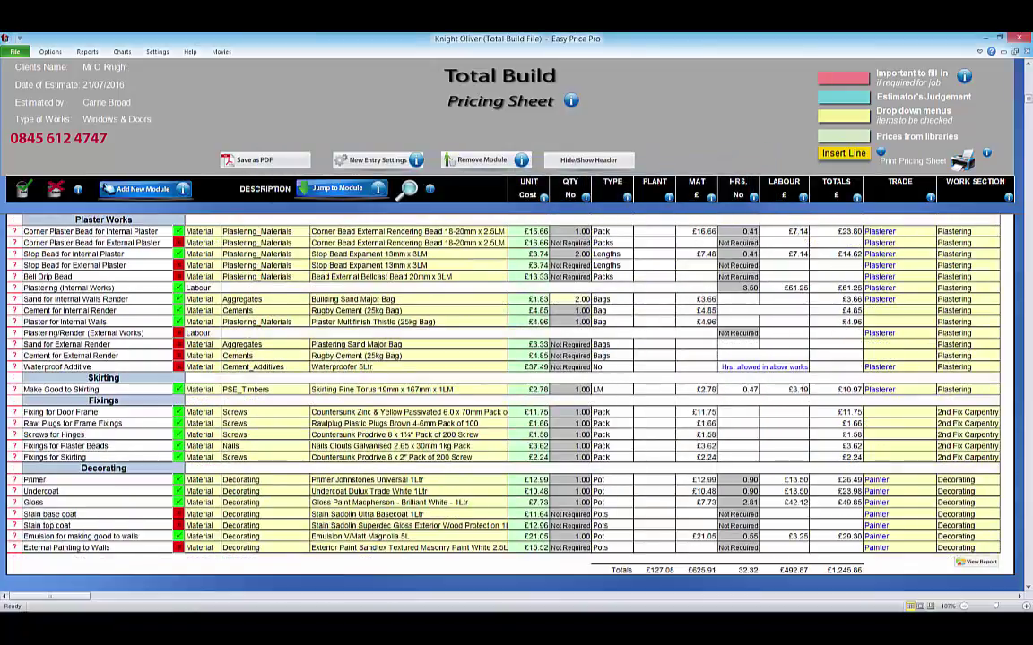
# Generate the written quotation and scroll down to its works list.
pyautogui.click(23, 188)
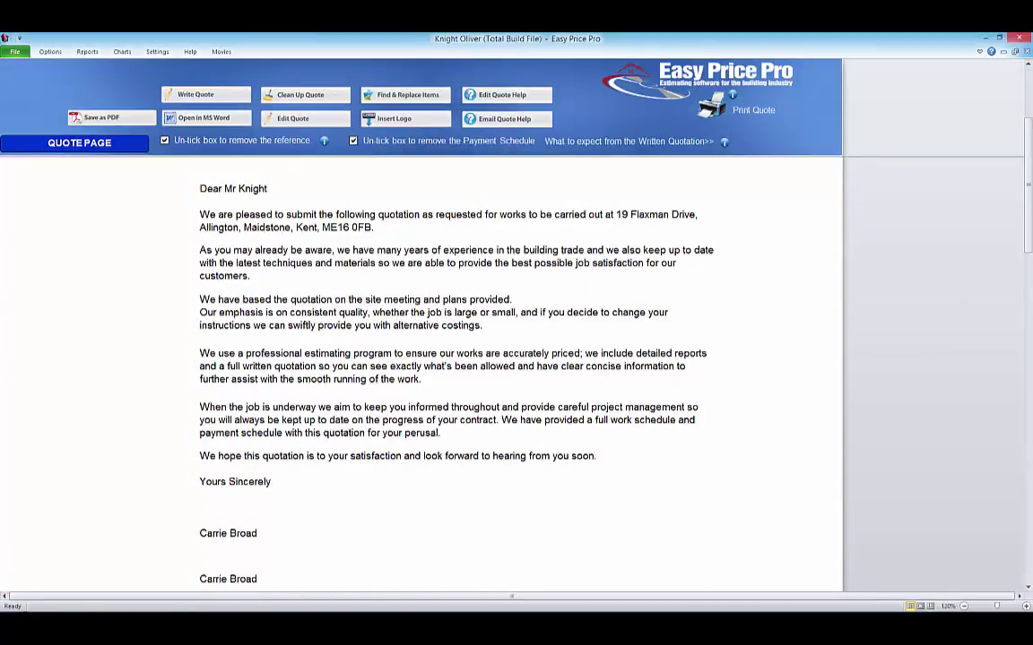
pyautogui.scroll(-4, 519, 372)
pyautogui.scroll(-3, 520, 372)
pyautogui.scroll(-2, 520, 372)
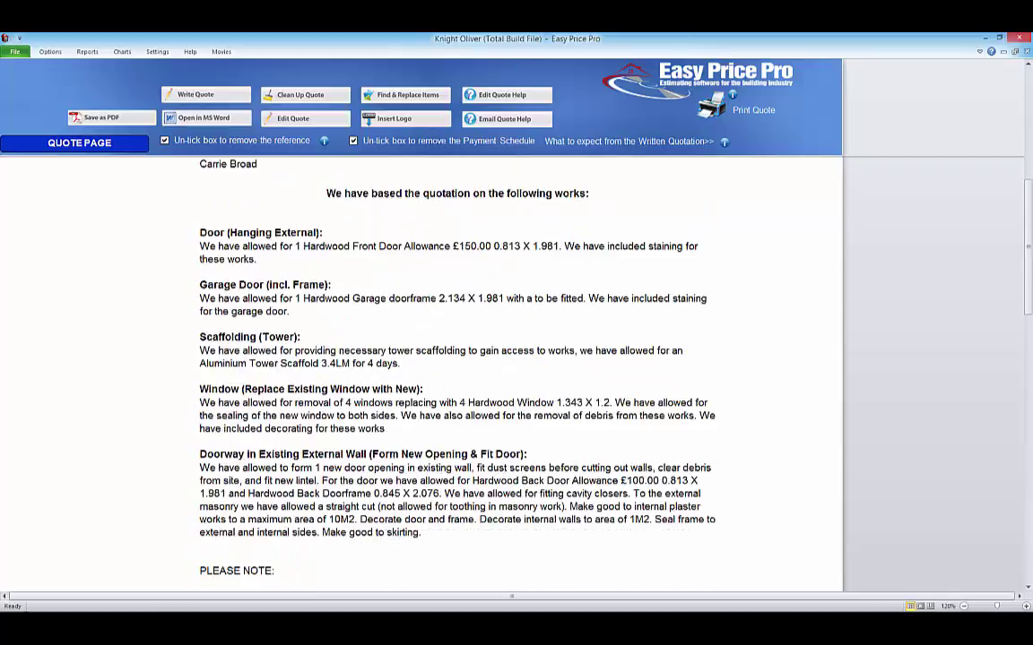